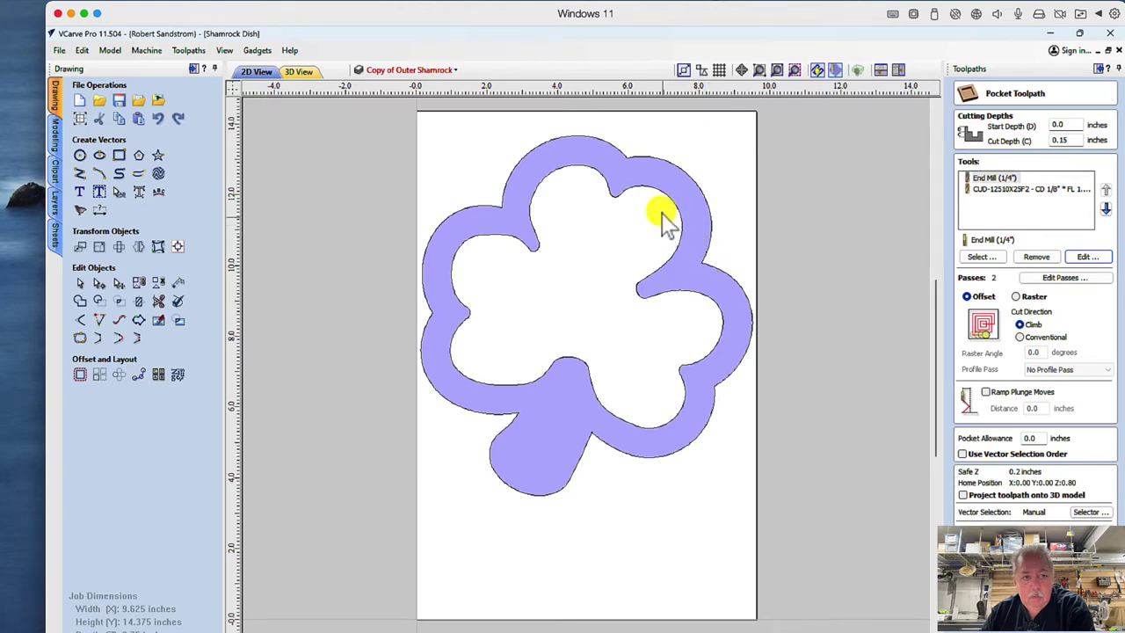
# Calculate the Epoxy Pocket toolpath, then remove the Dish Pocket's old bit and pick a replacement from the Tool Database.
pyautogui.click(85, 14)
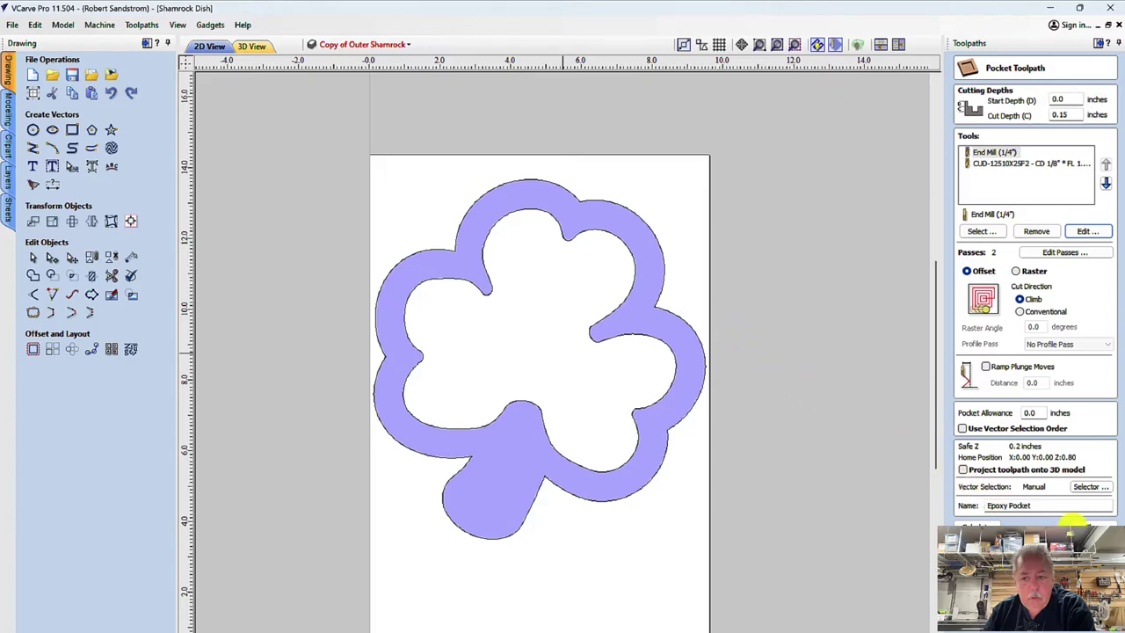
pyautogui.click(1073, 523)
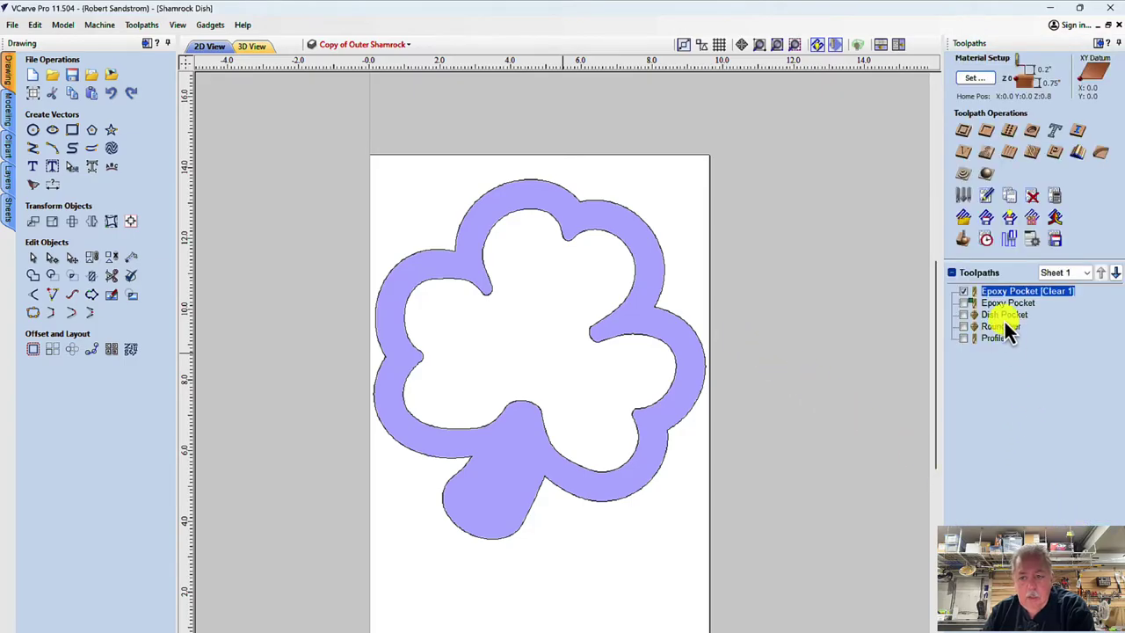
pyautogui.doubleClick(1002, 314)
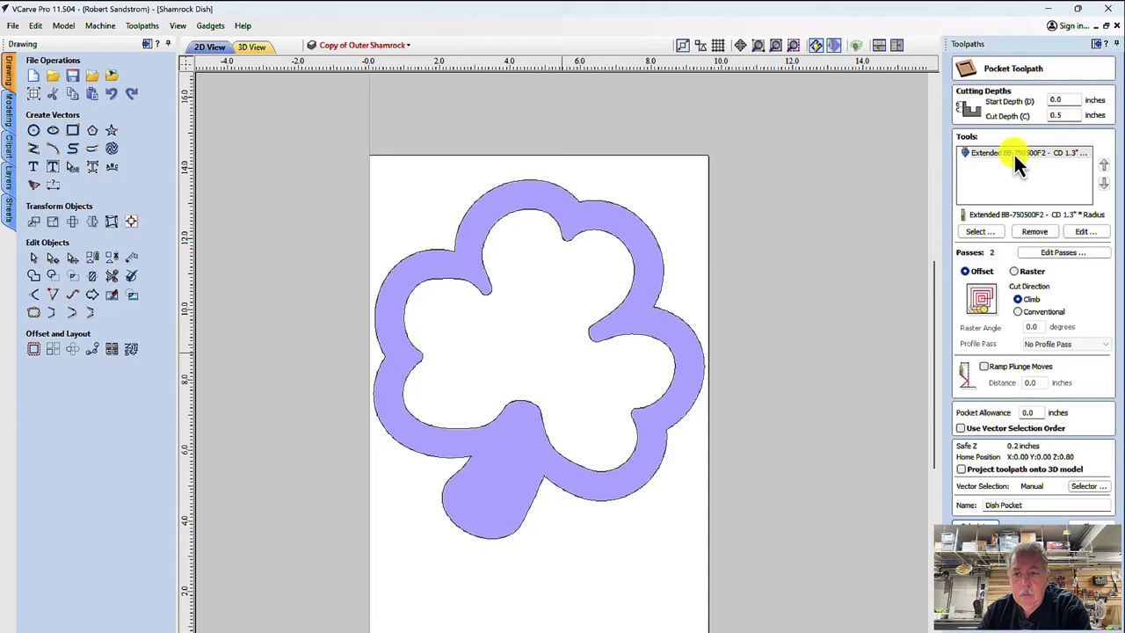
pyautogui.click(1016, 156)
pyautogui.click(1022, 231)
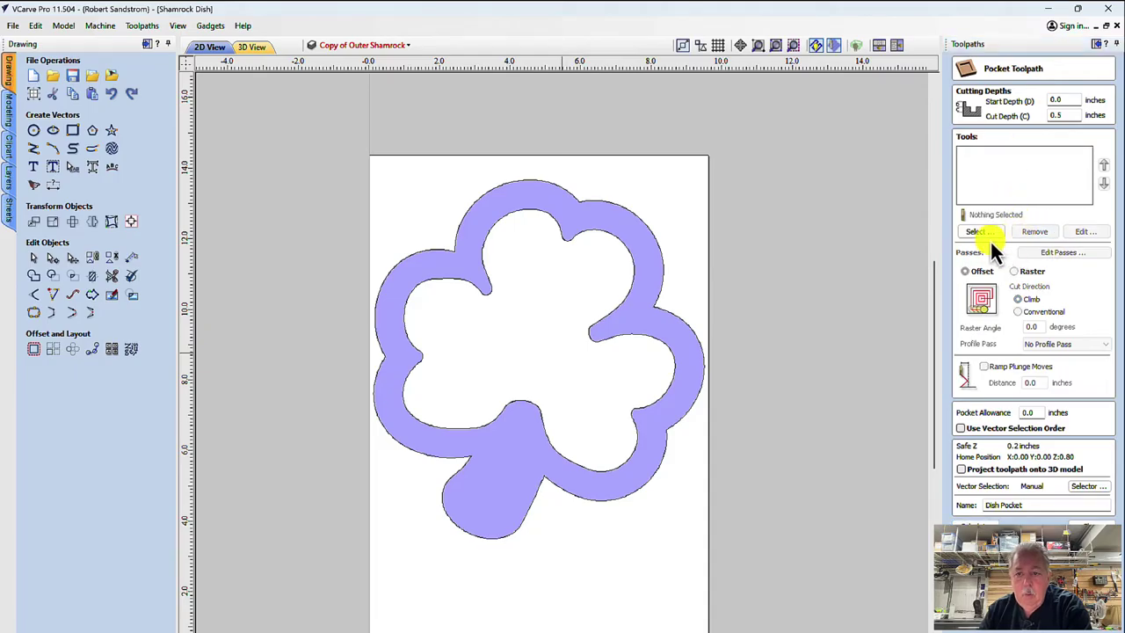
pyautogui.click(982, 233)
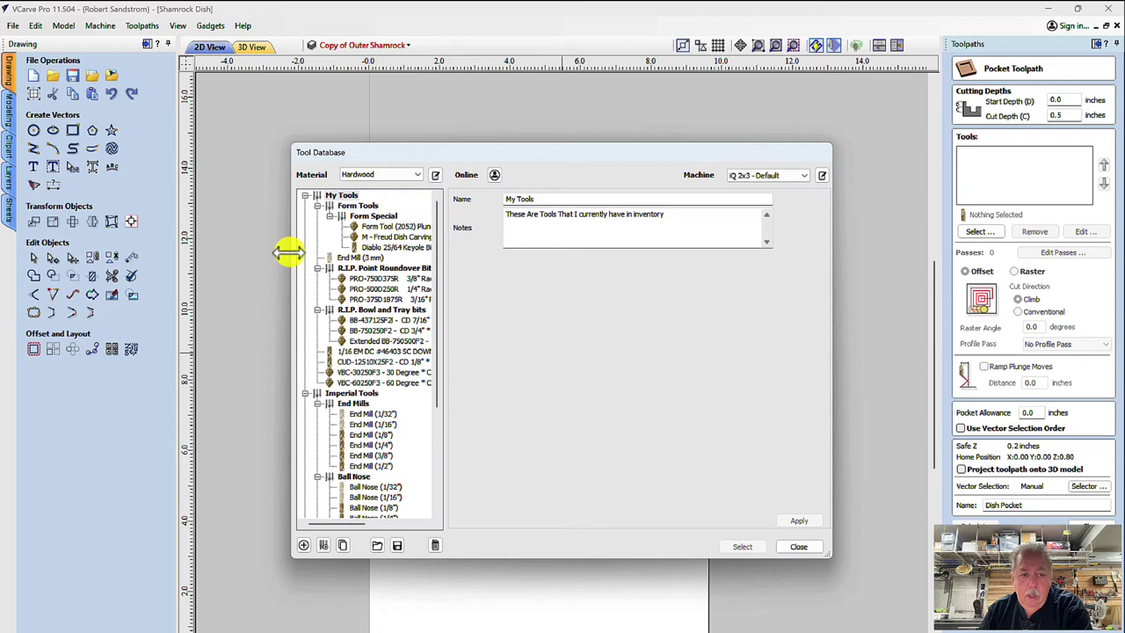
# Close the Tool Database, reopen it from the Toolpaths menu, and import RIPBowlandTrayBits.vtdb.
pyautogui.moveTo(284, 252); pyautogui.dragTo(216, 278)
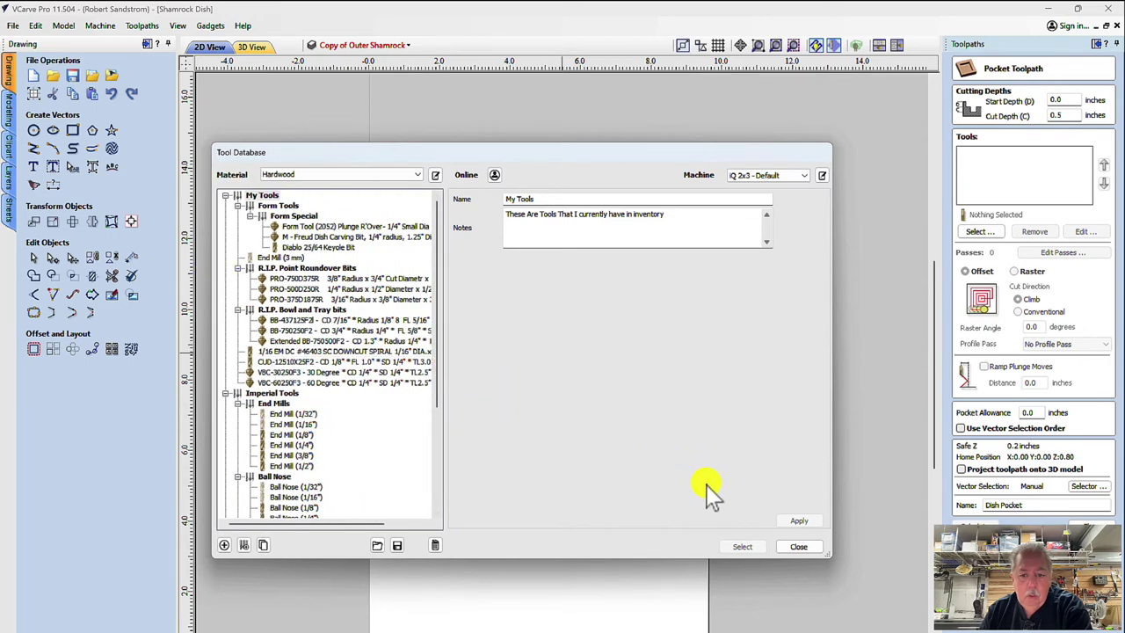
pyautogui.click(794, 546)
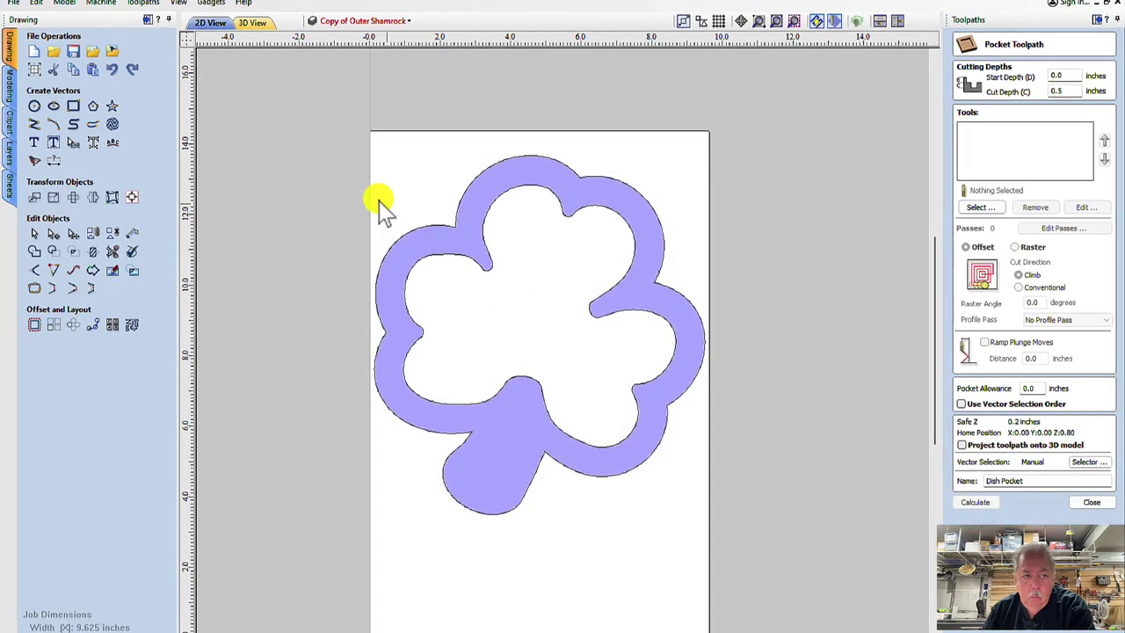
pyautogui.click(145, 4)
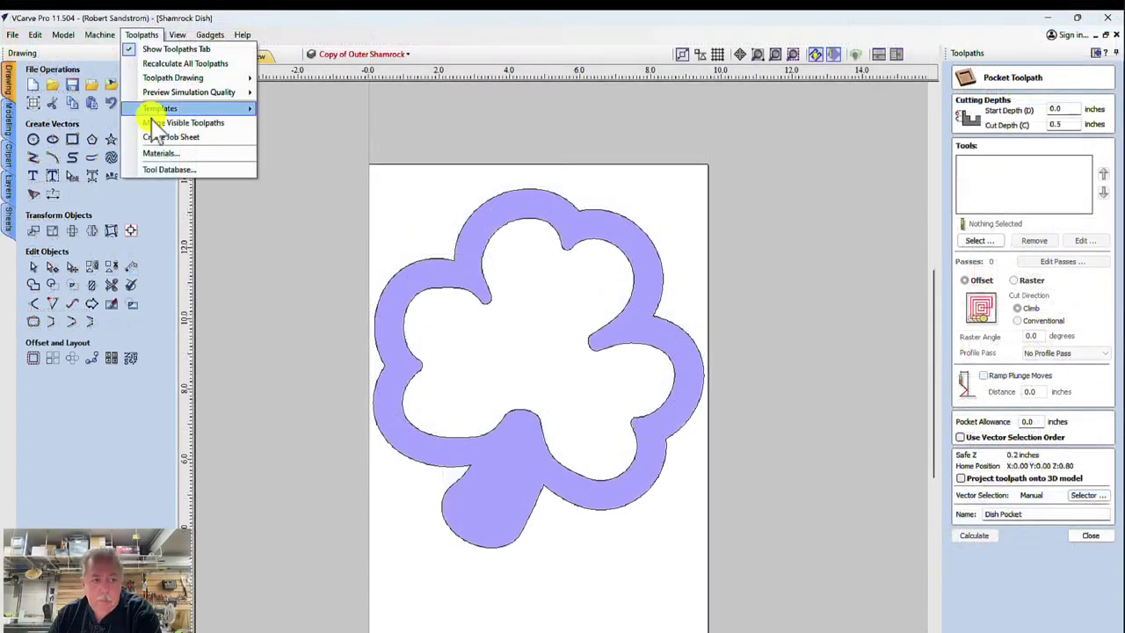
pyautogui.click(156, 167)
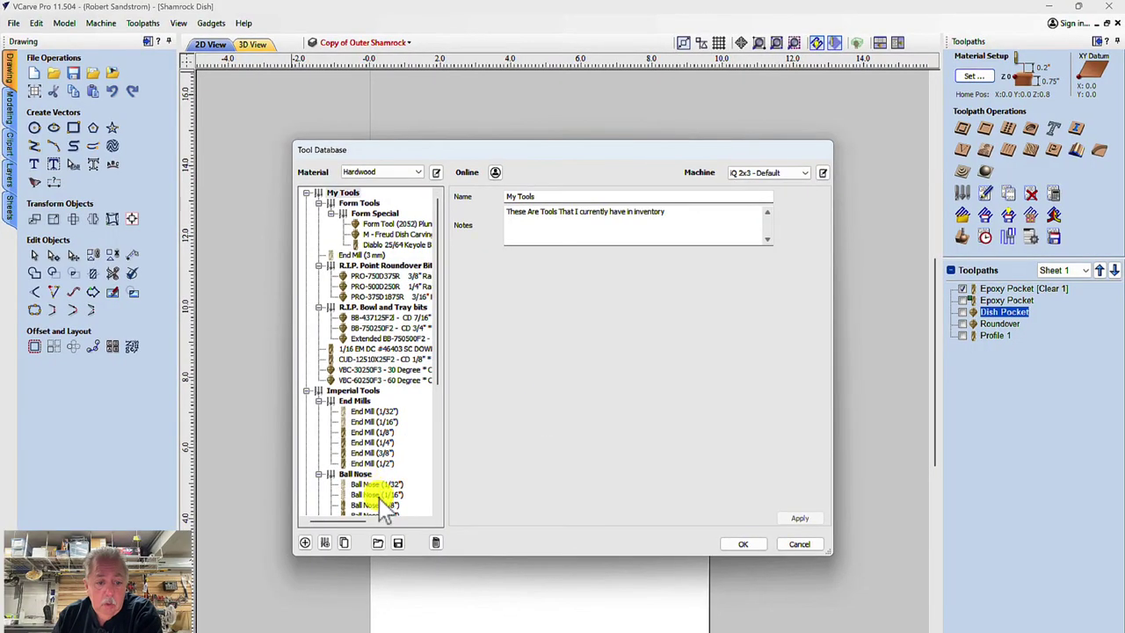
pyautogui.click(398, 543)
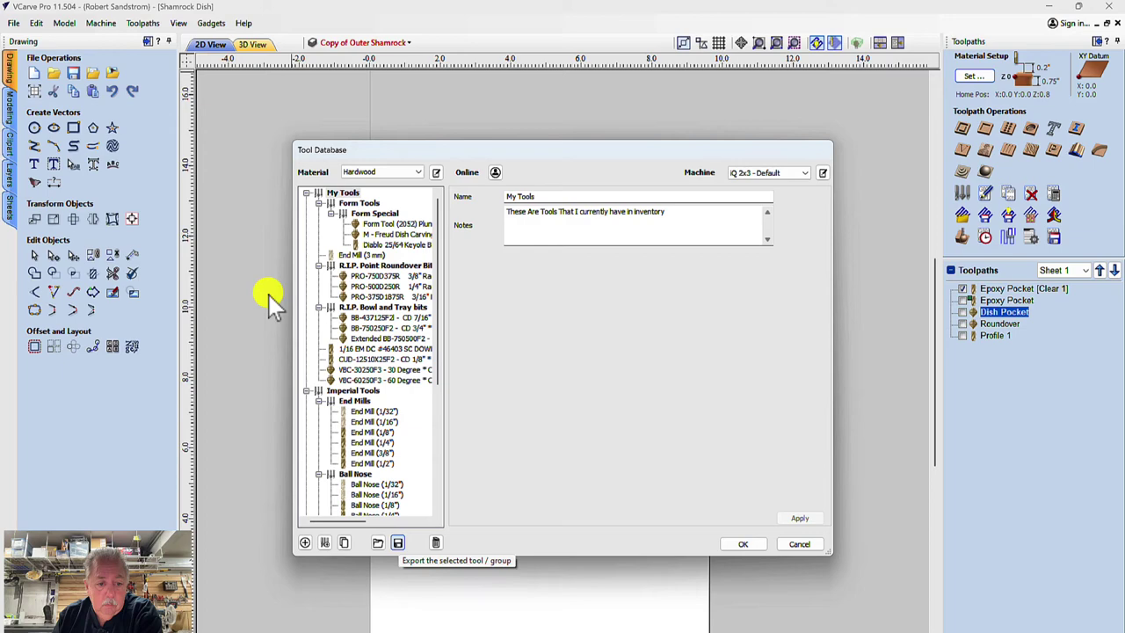
pyautogui.click(193, 139)
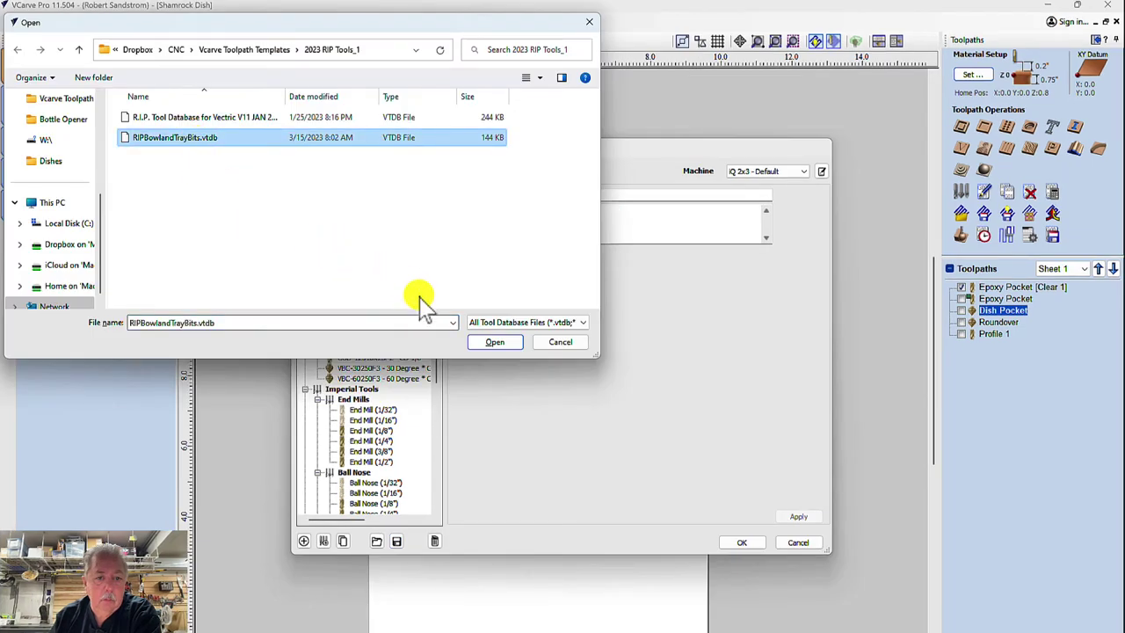
# Merge RIPBowlandTrayBits.vtdb without overwriting, check the R.I.P. Bowl and Tray bits group, and accept.
pyautogui.click(489, 342)
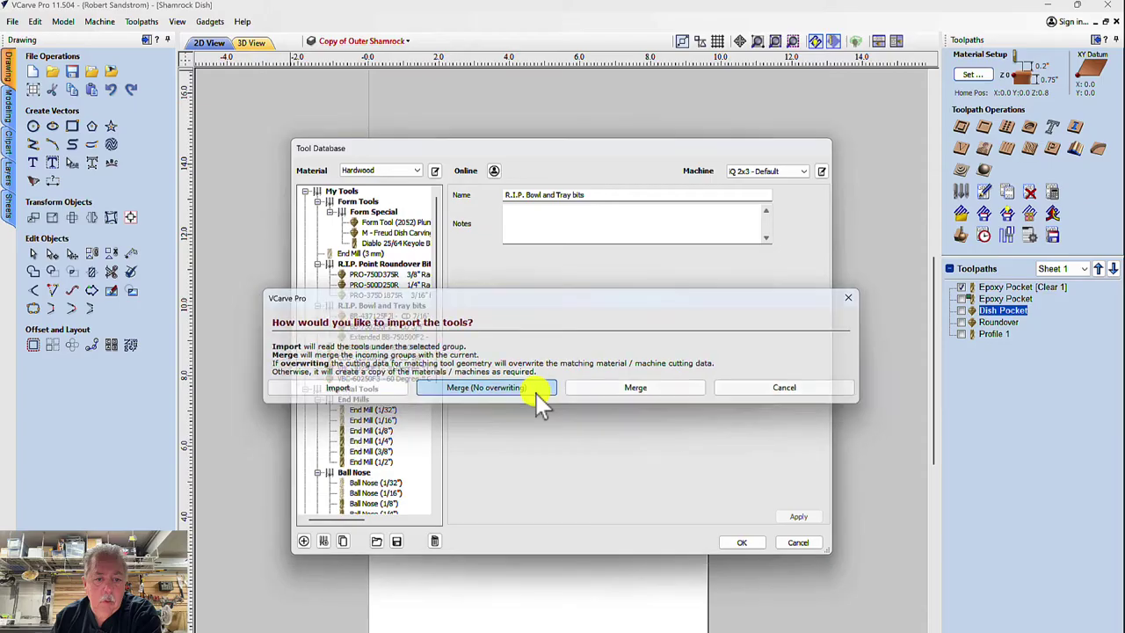
pyautogui.click(486, 387)
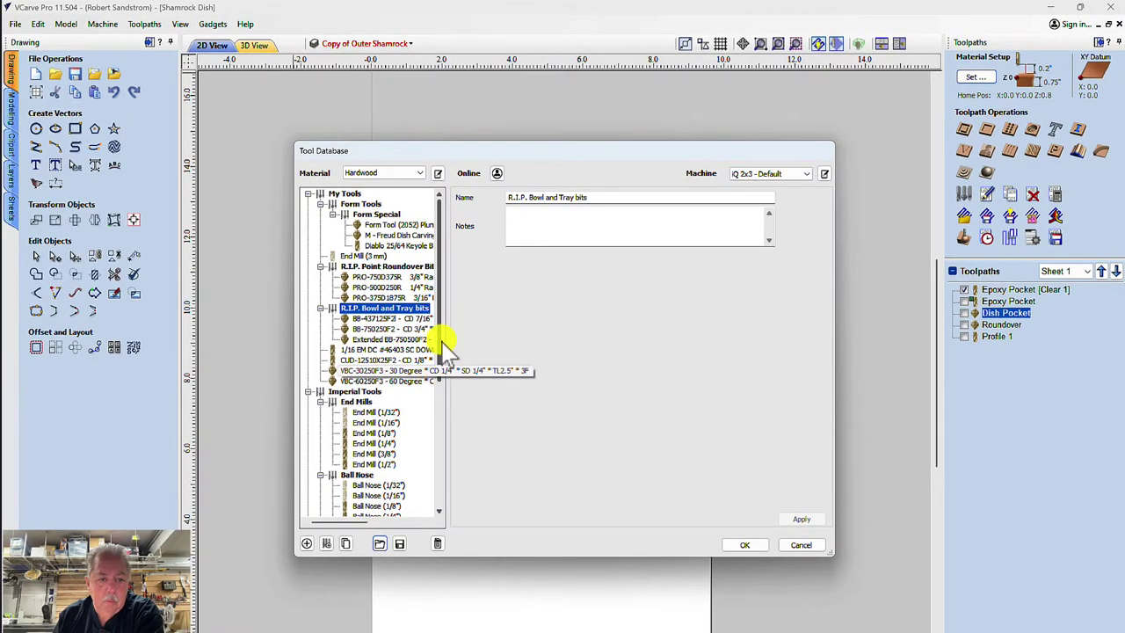
pyautogui.scroll(-7, 369, 369)
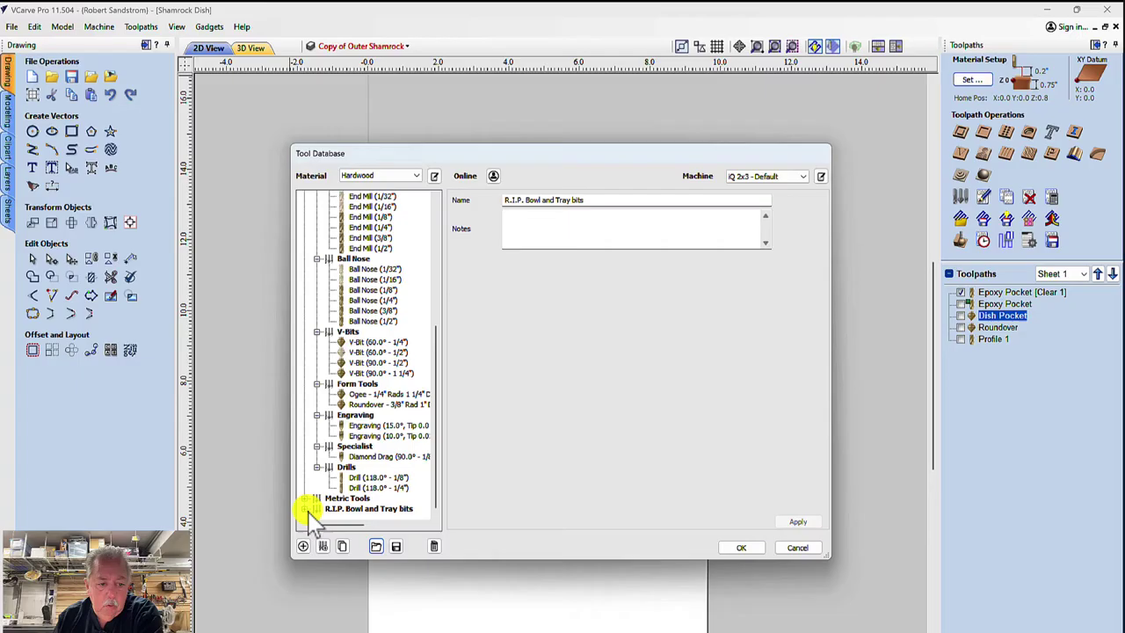
pyautogui.click(315, 509)
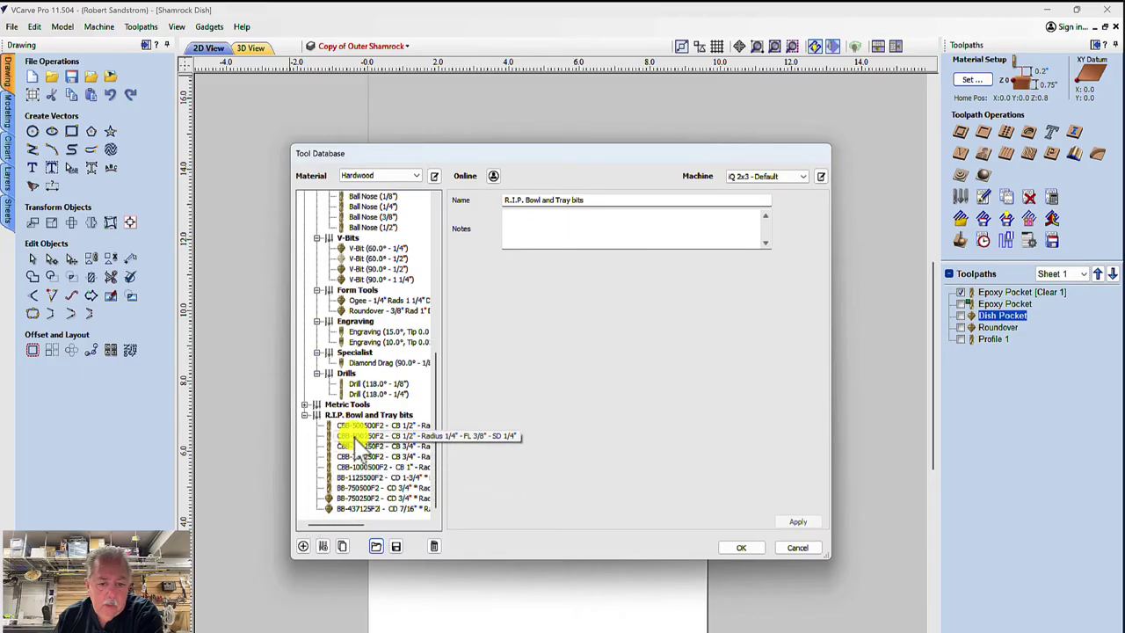
pyautogui.click(731, 546)
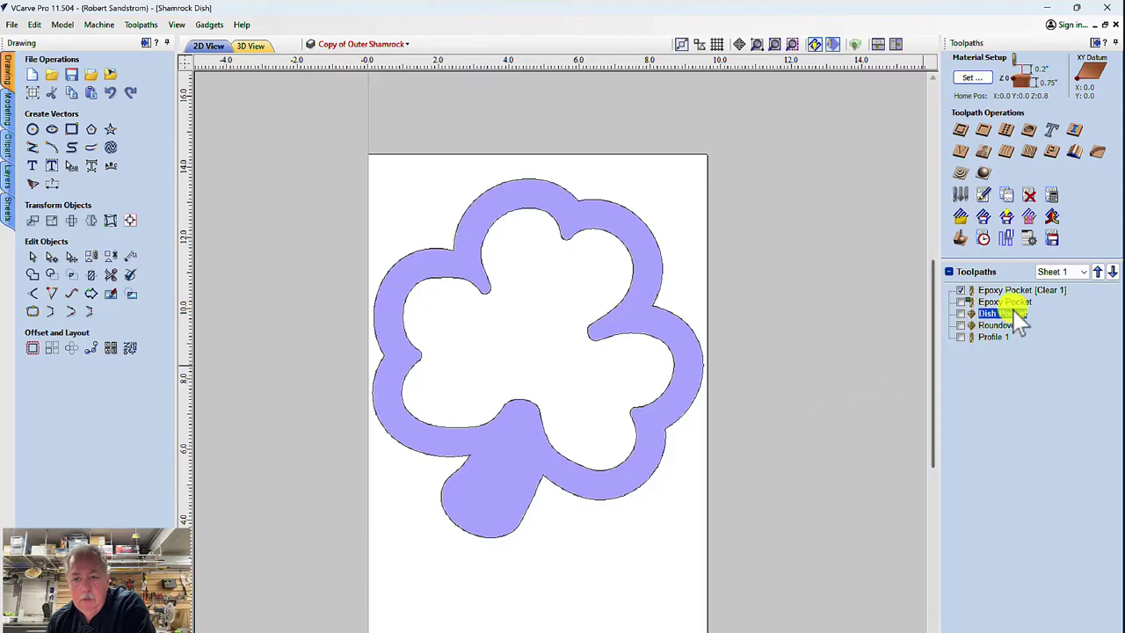
# Replace the Dish Pocket's bit with the imported BB-750500F2 3/4-inch bowl bit.
pyautogui.moveTo(985, 320)
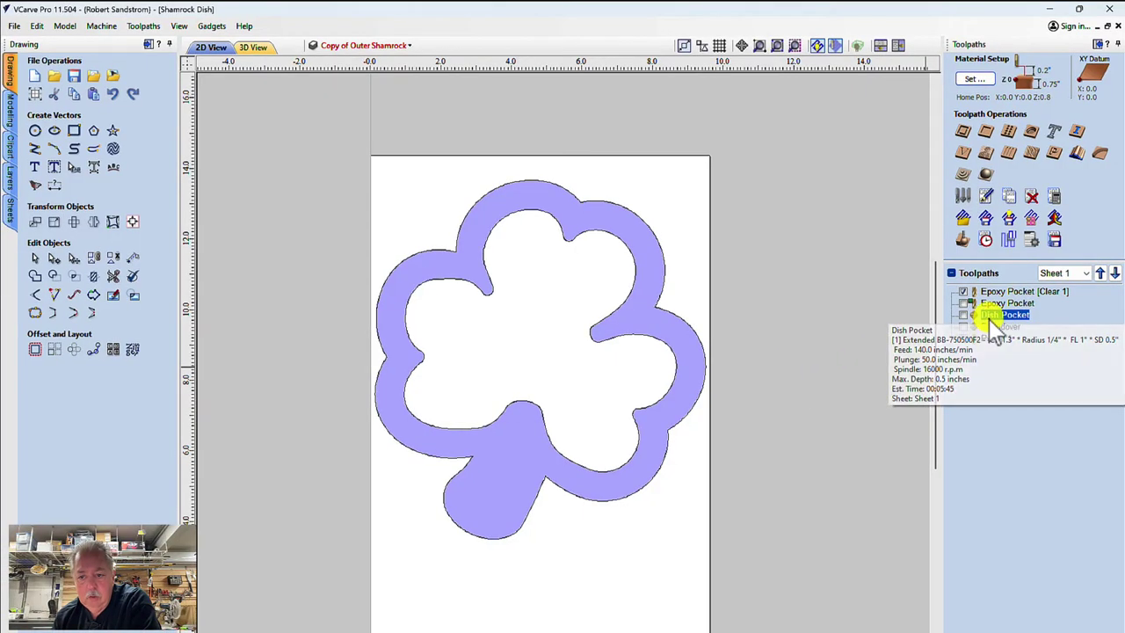
pyautogui.doubleClick(989, 317)
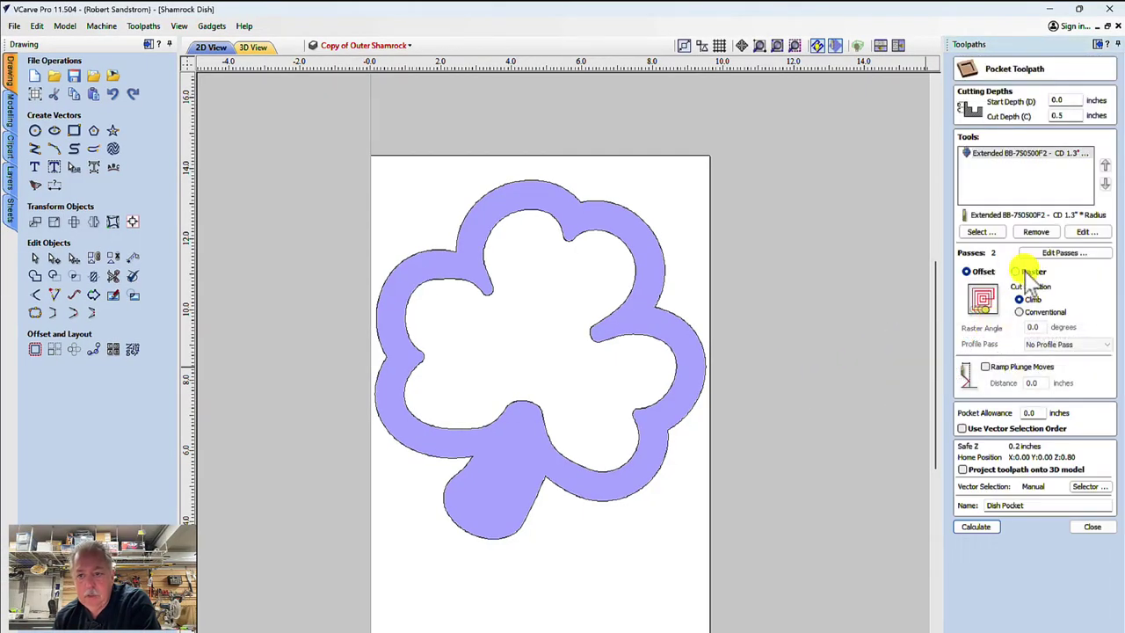
pyautogui.click(1010, 163)
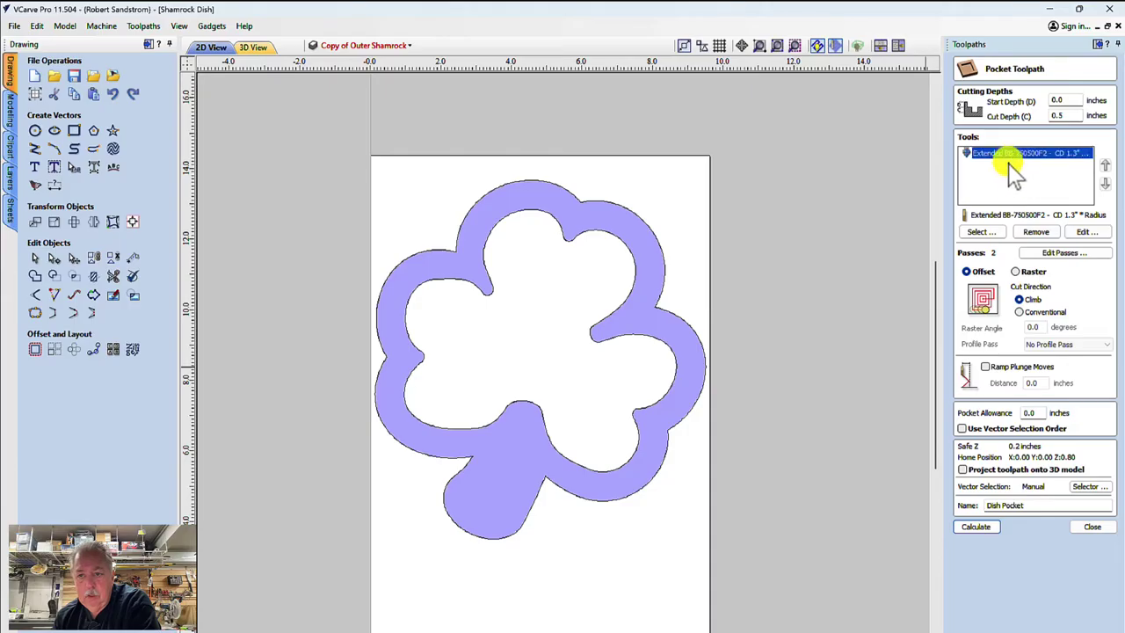
pyautogui.click(1035, 232)
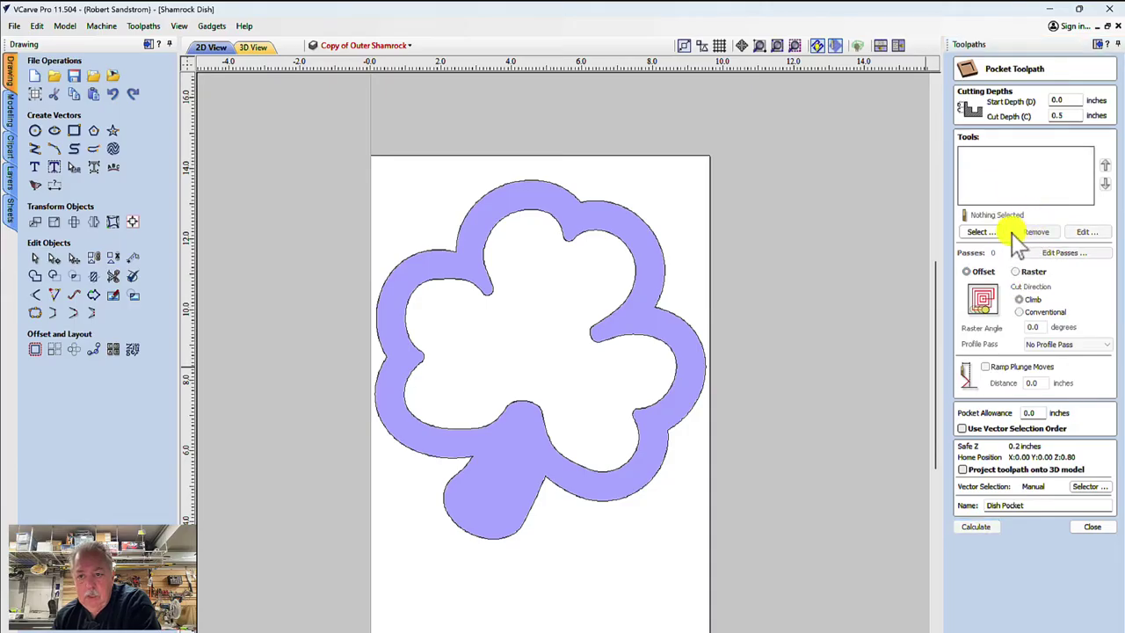
pyautogui.click(978, 236)
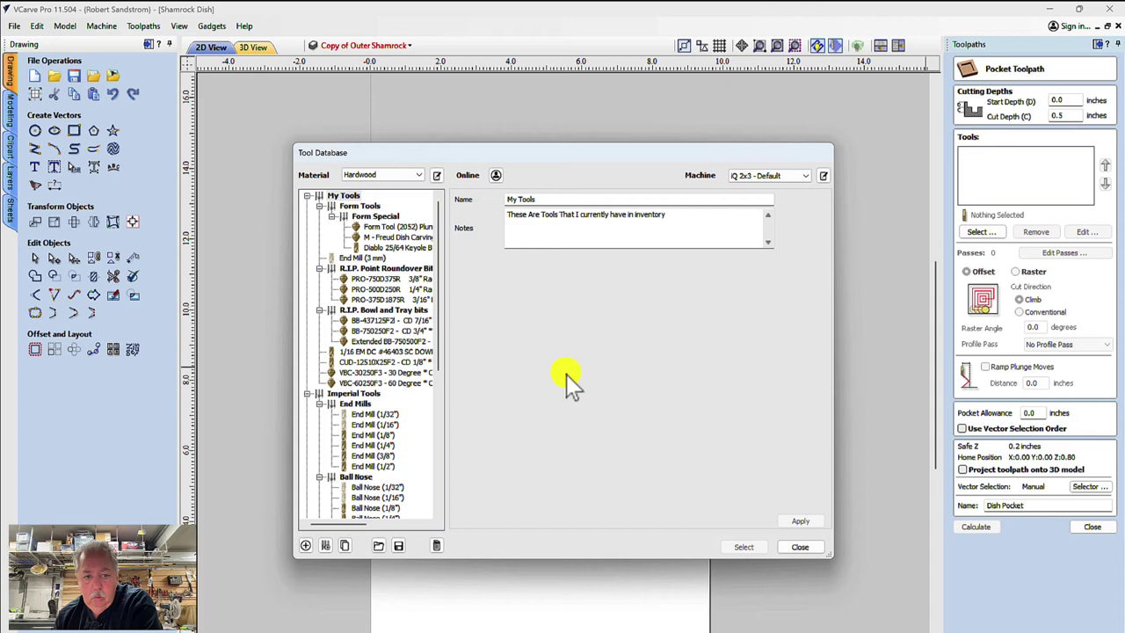
pyautogui.moveTo(438, 317); pyautogui.dragTo(448, 470)
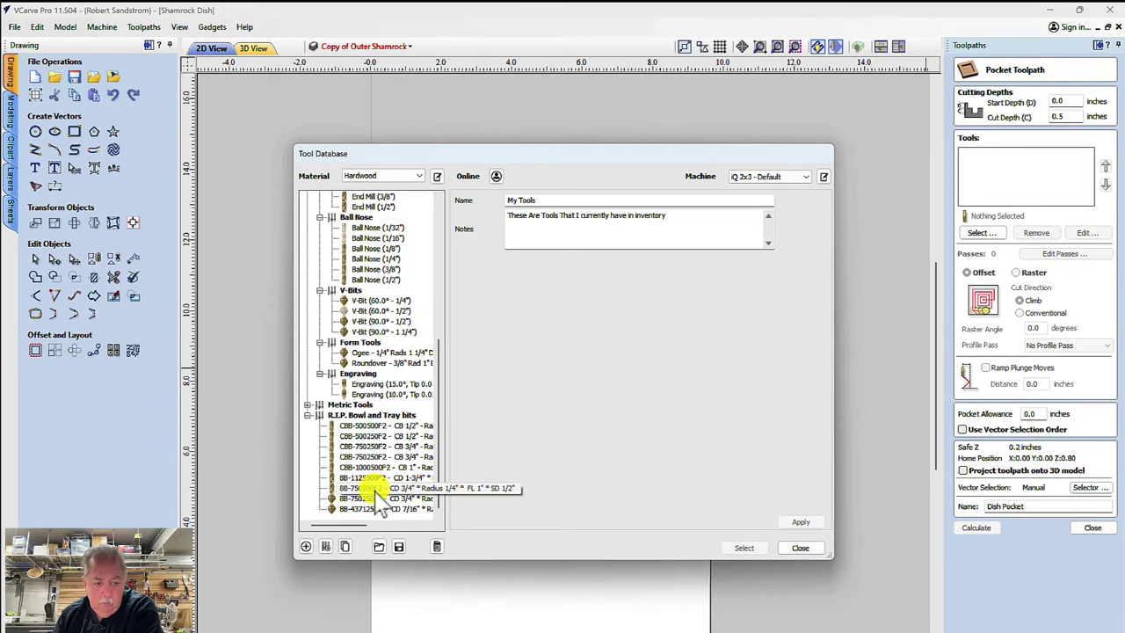
pyautogui.click(378, 489)
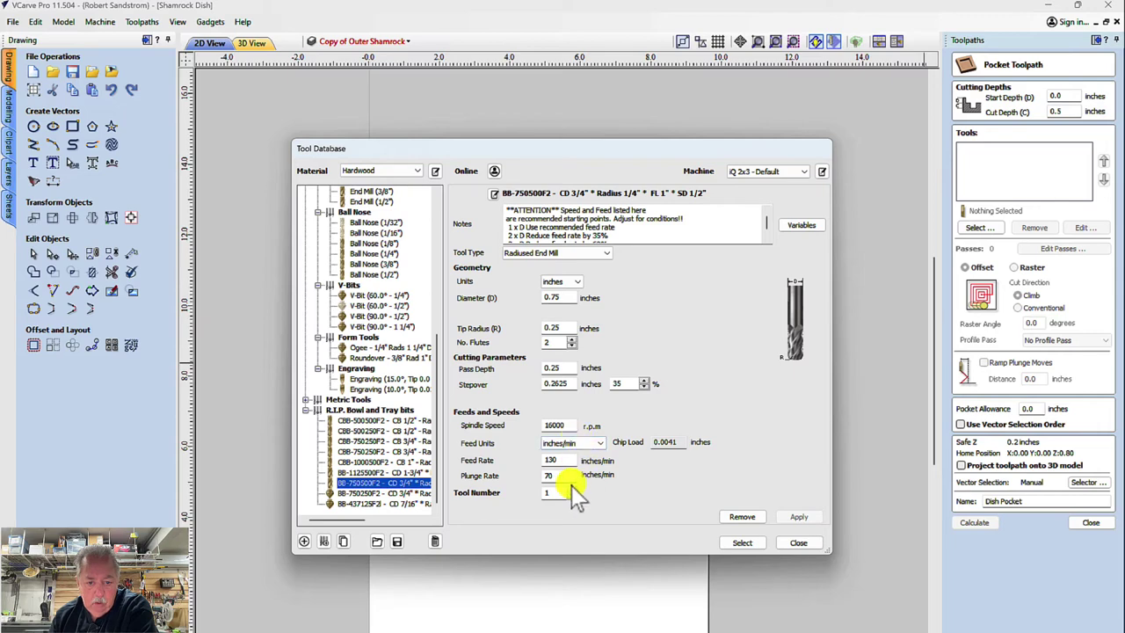
pyautogui.click(741, 542)
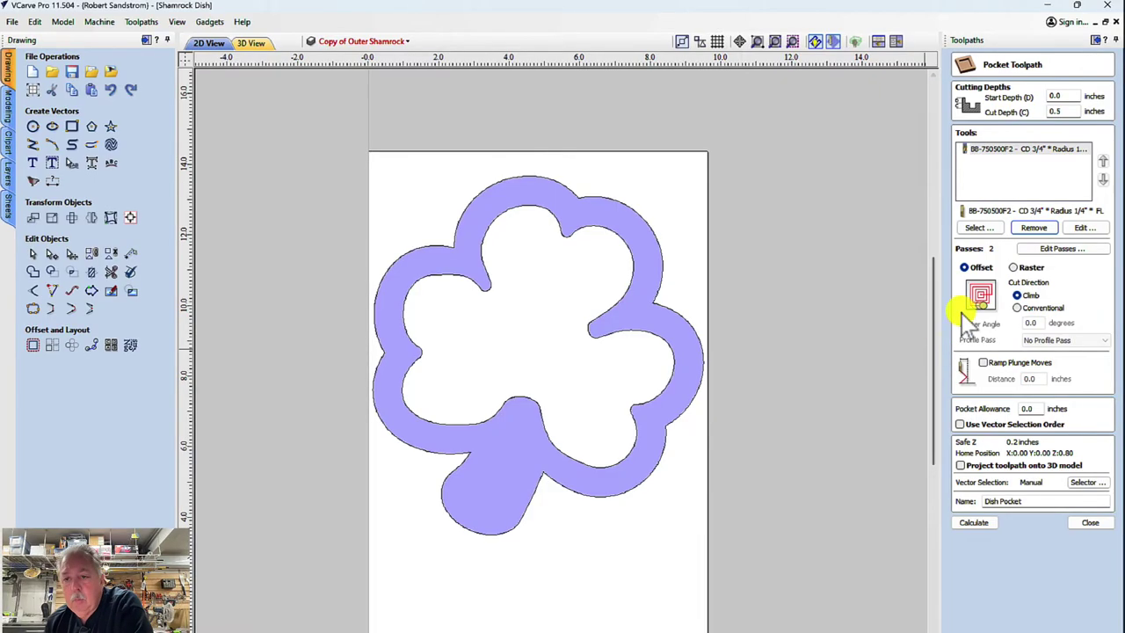
# Edit the BB-750500F2 bowl bit's stepover to 10% (0.075 inches).
pyautogui.click(1073, 230)
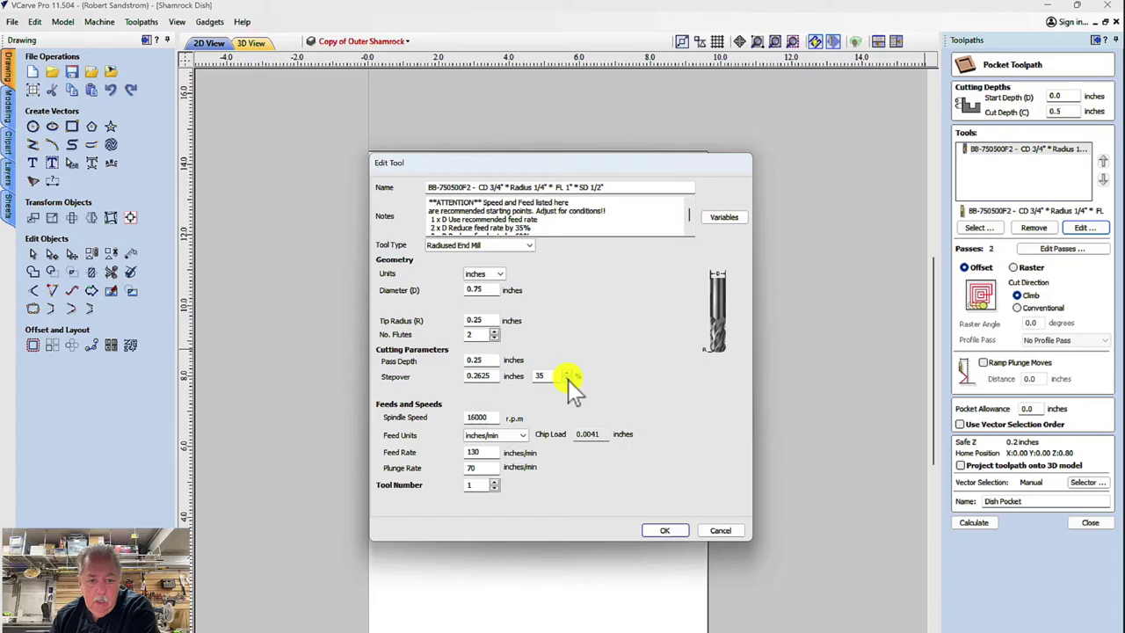
pyautogui.click(536, 376)
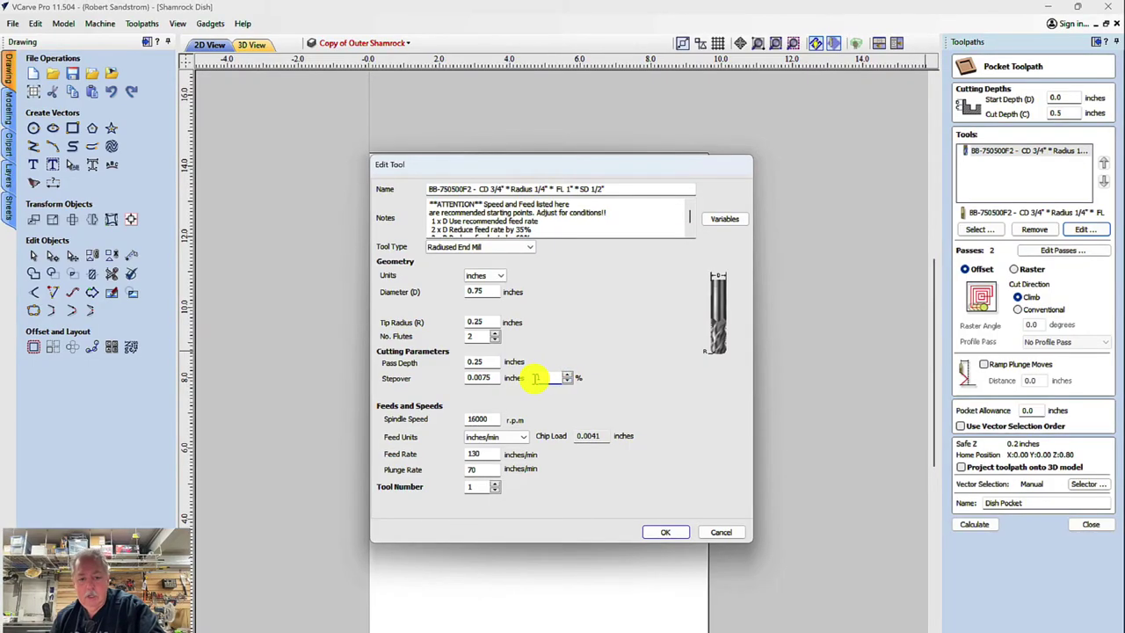
pyautogui.write('10')
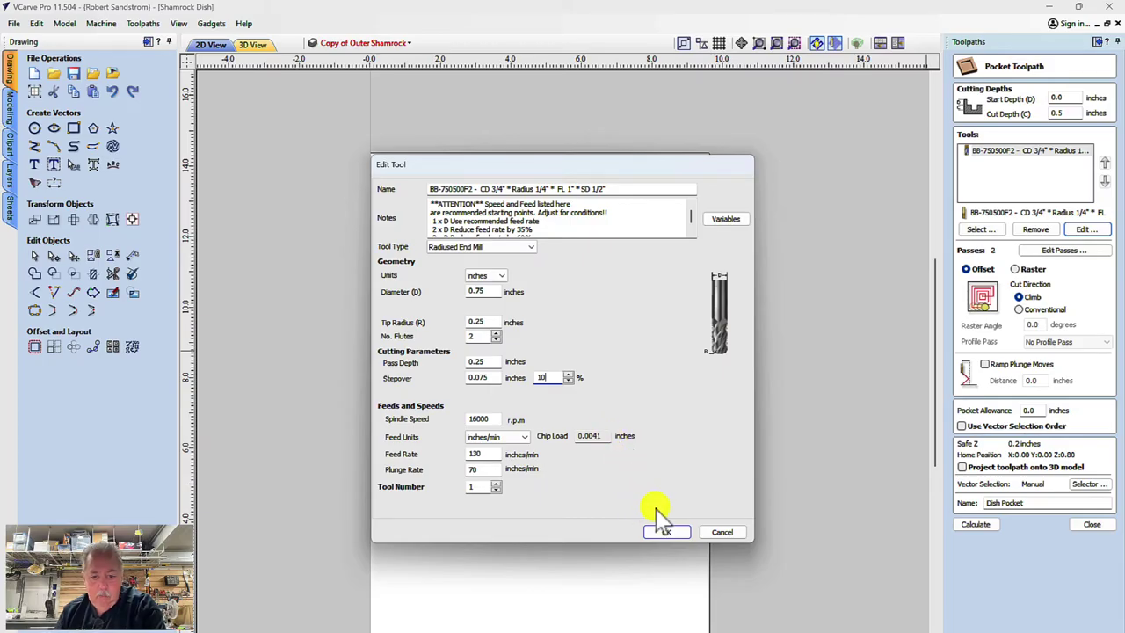
pyautogui.click(660, 531)
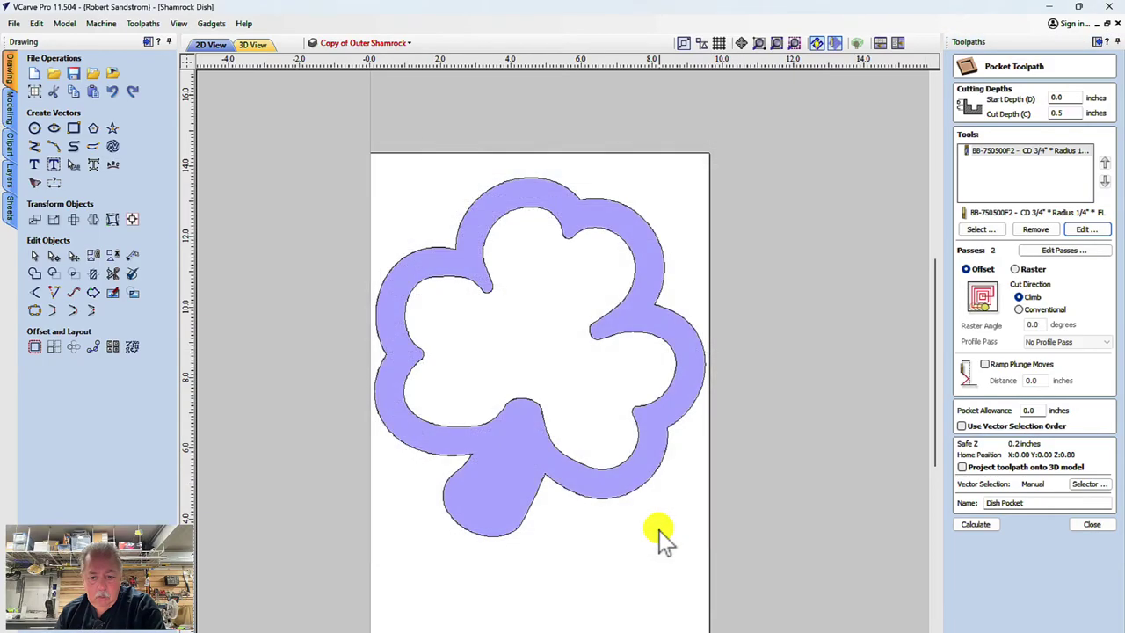
# Recalculate the Dish Pocket and preview only the two Epoxy Pocket toolpaths in 3D.
pyautogui.click(974, 523)
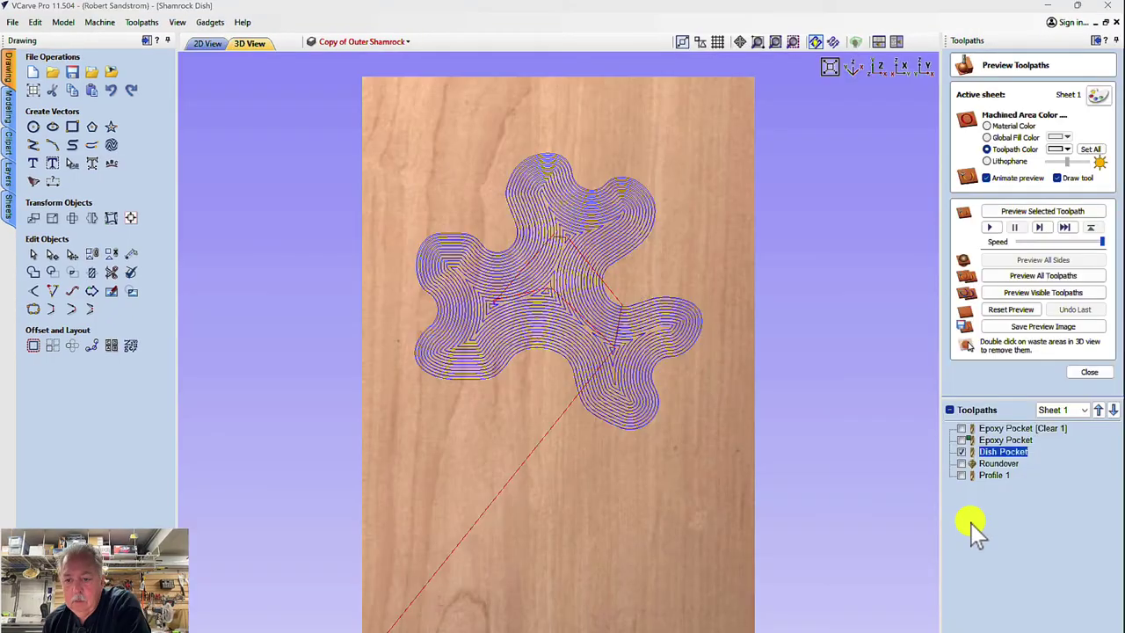
pyautogui.click(961, 429)
pyautogui.click(960, 440)
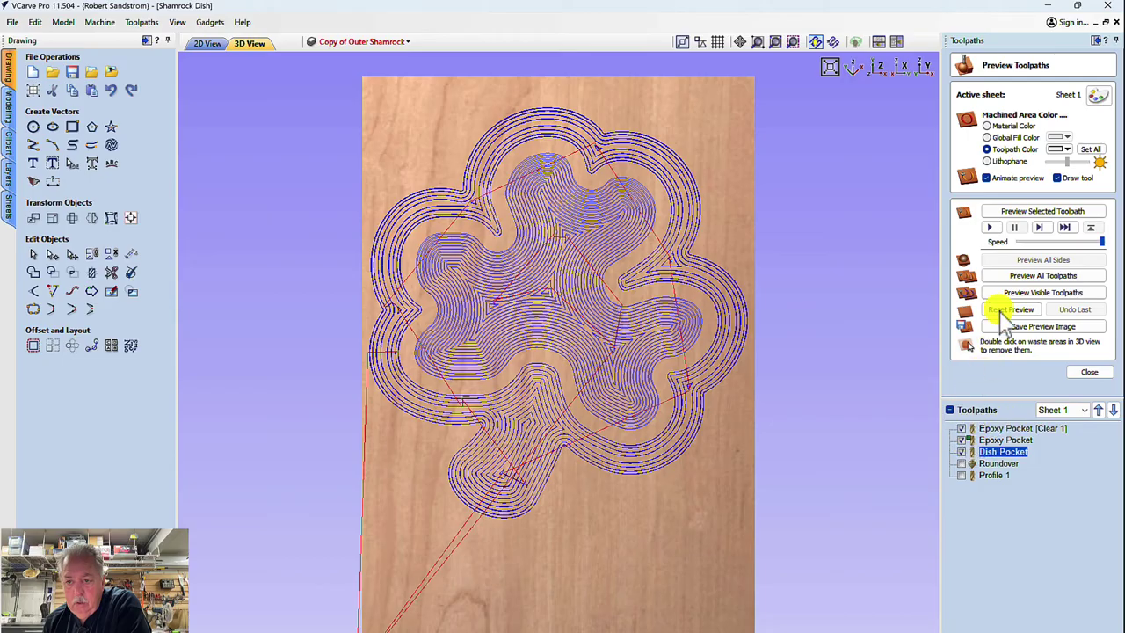
pyautogui.click(961, 451)
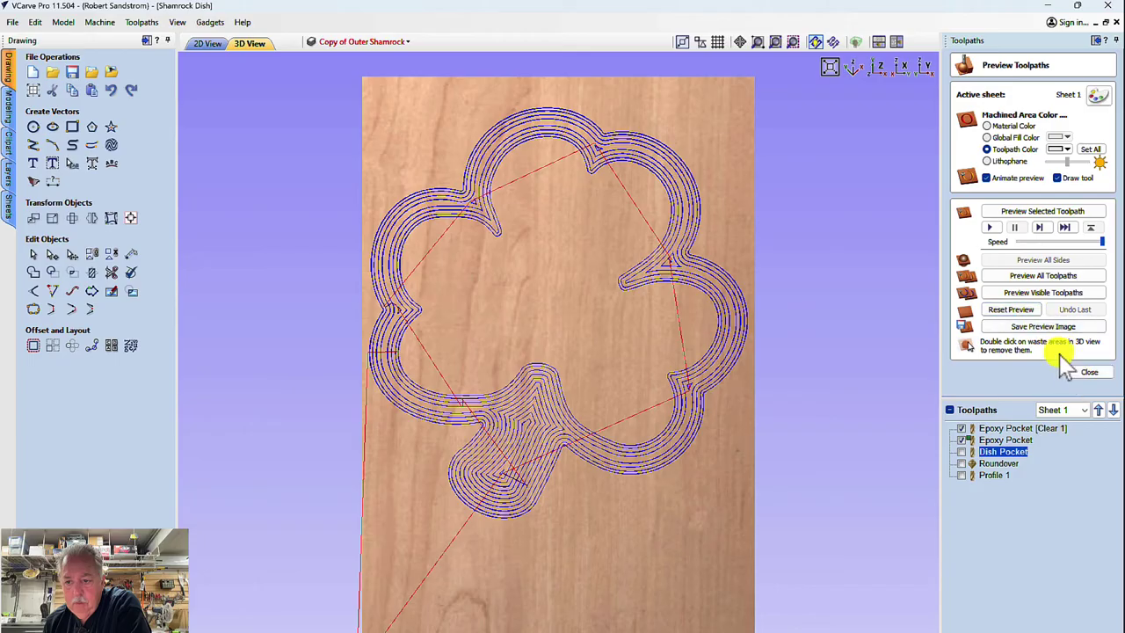
pyautogui.click(1022, 295)
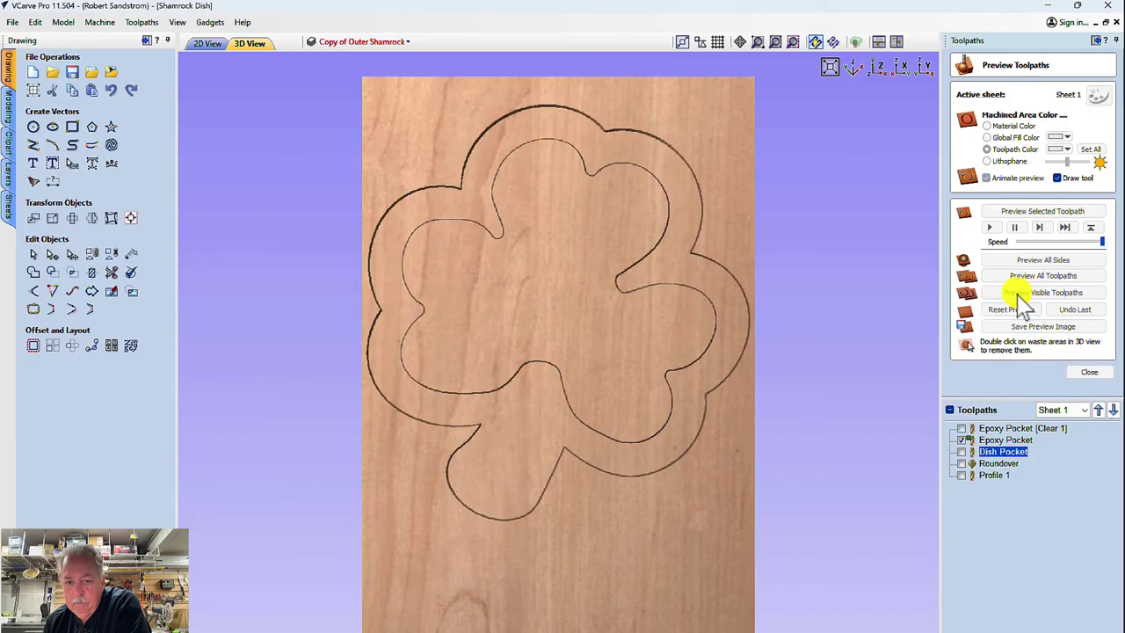
# Colour the Epoxy Pocket [Clear 1] machined area green.
pyautogui.click(975, 430)
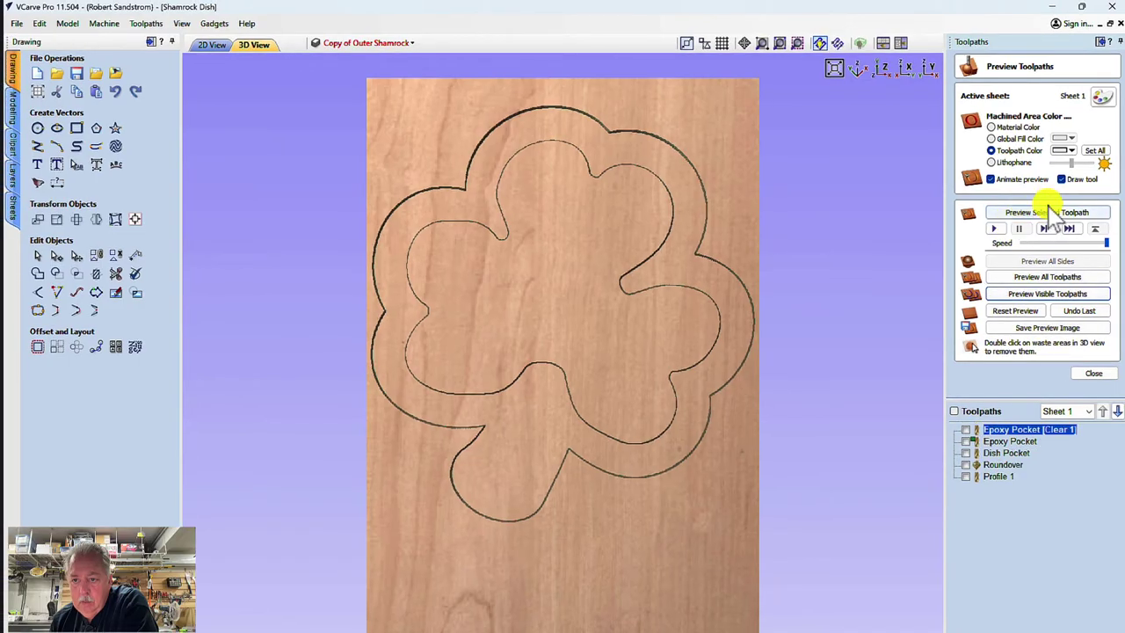
pyautogui.click(1063, 150)
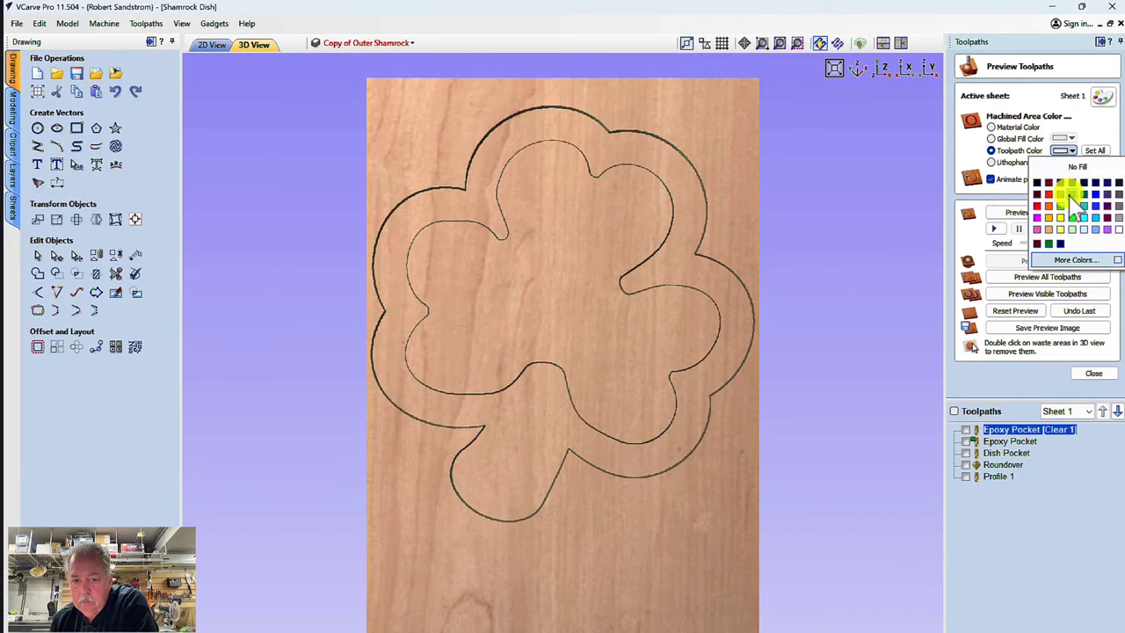
pyautogui.click(1074, 204)
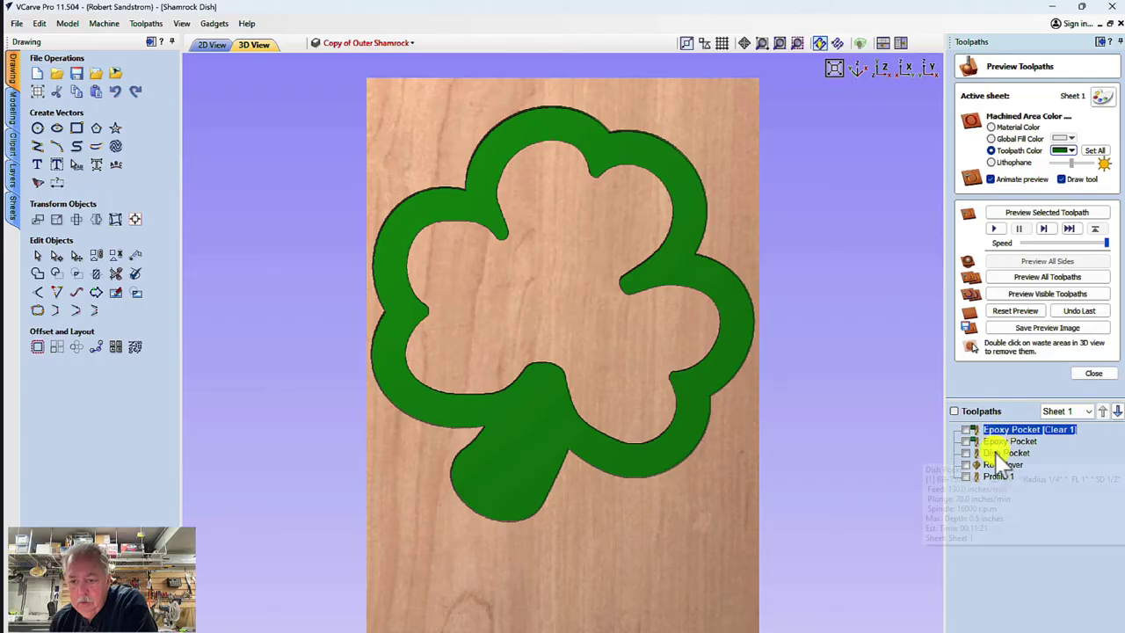
# Show the Dish Pocket, preview all toolpaths, and tilt the board to view the recessed dish.
pyautogui.moveTo(1004, 470)
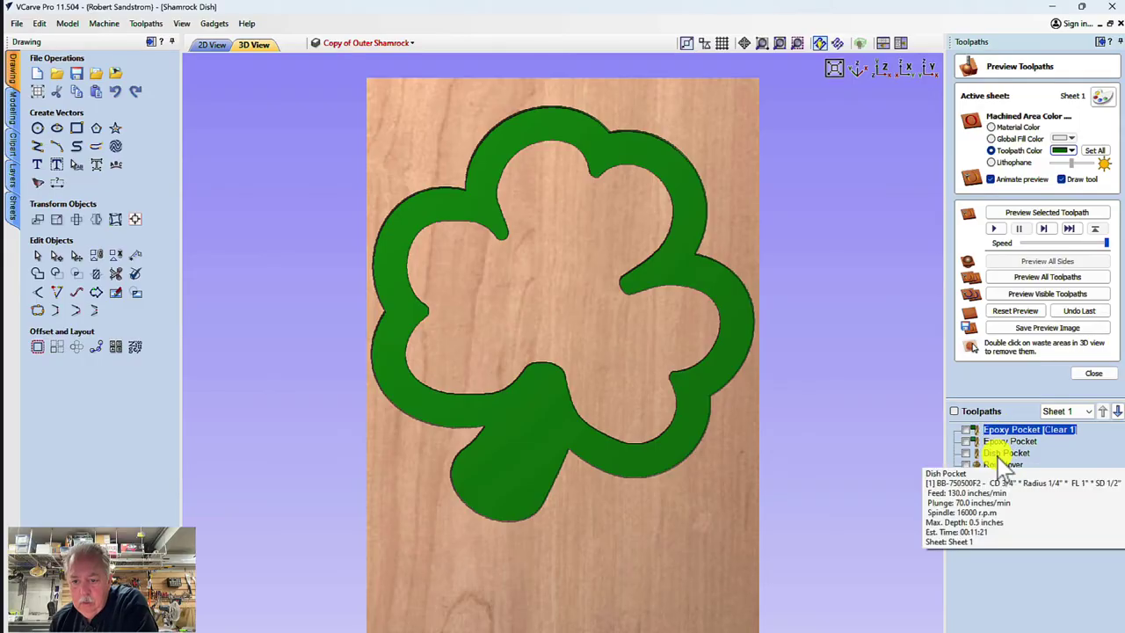
pyautogui.click(967, 453)
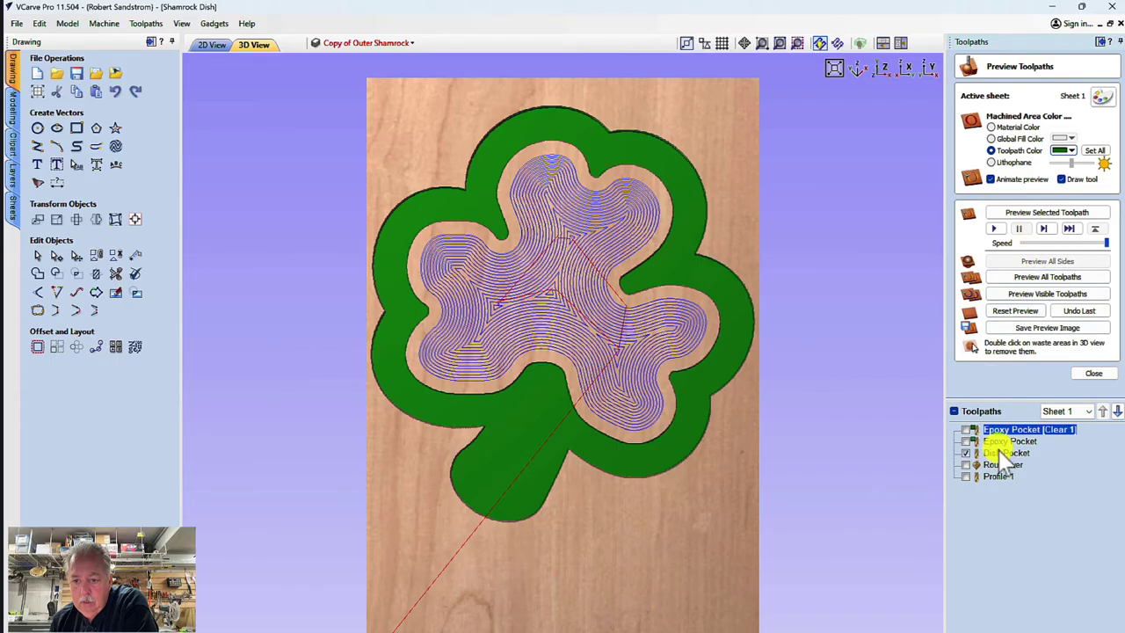
pyautogui.click(1045, 276)
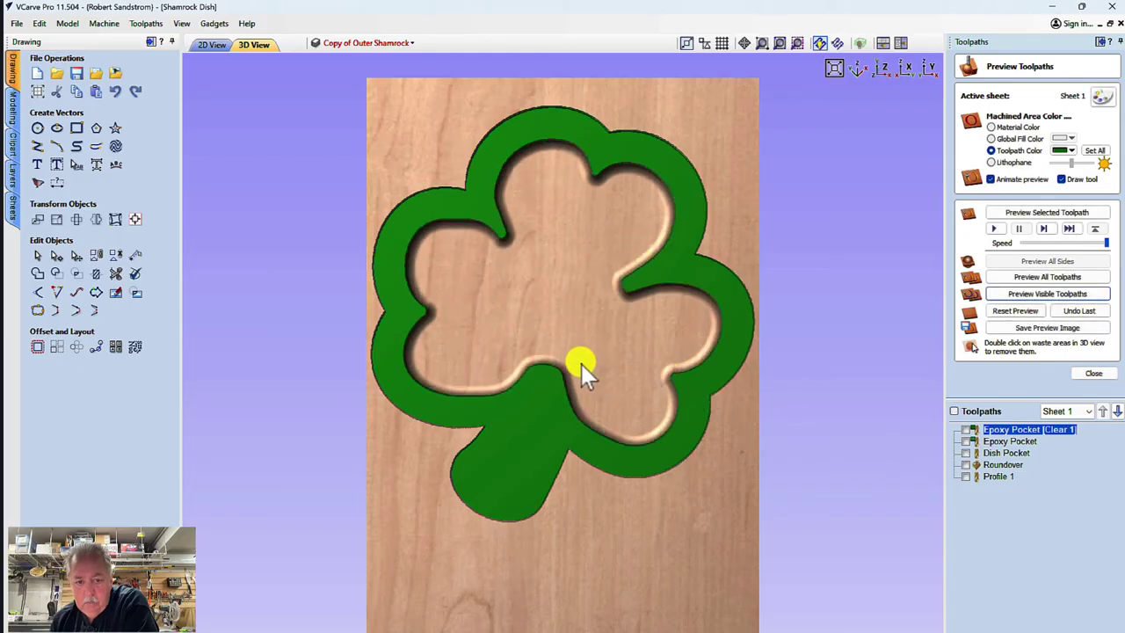
pyautogui.moveTo(572, 469); pyautogui.dragTo(744, 433)
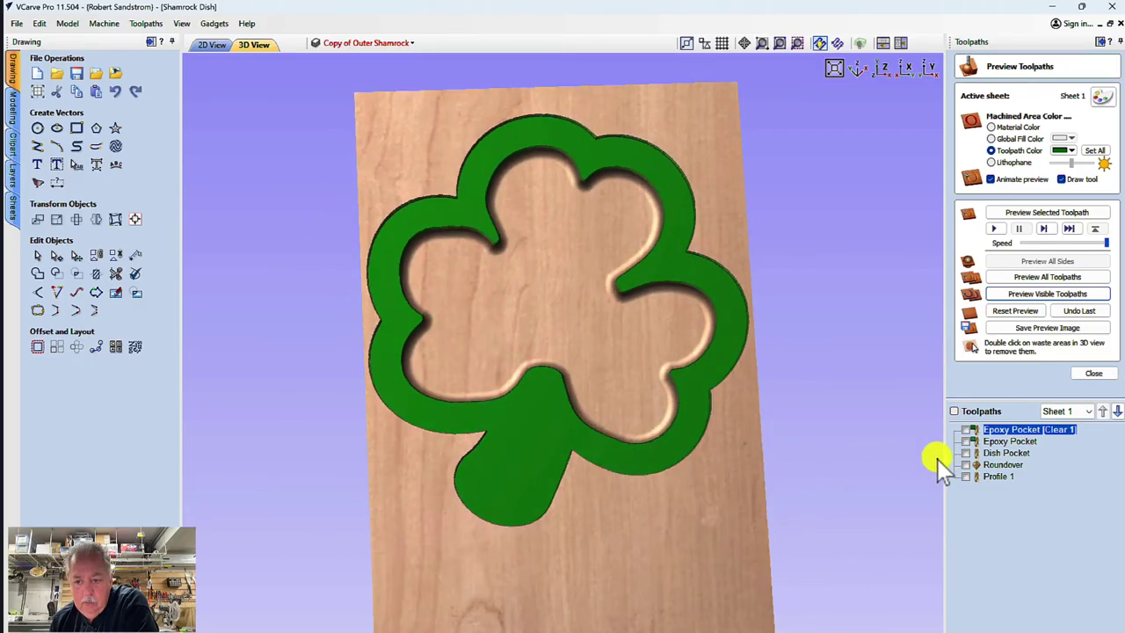
# Preview the Roundover and Profile 1 cuts with toolpath lines hidden, and rotate the finished dish.
pyautogui.click(966, 464)
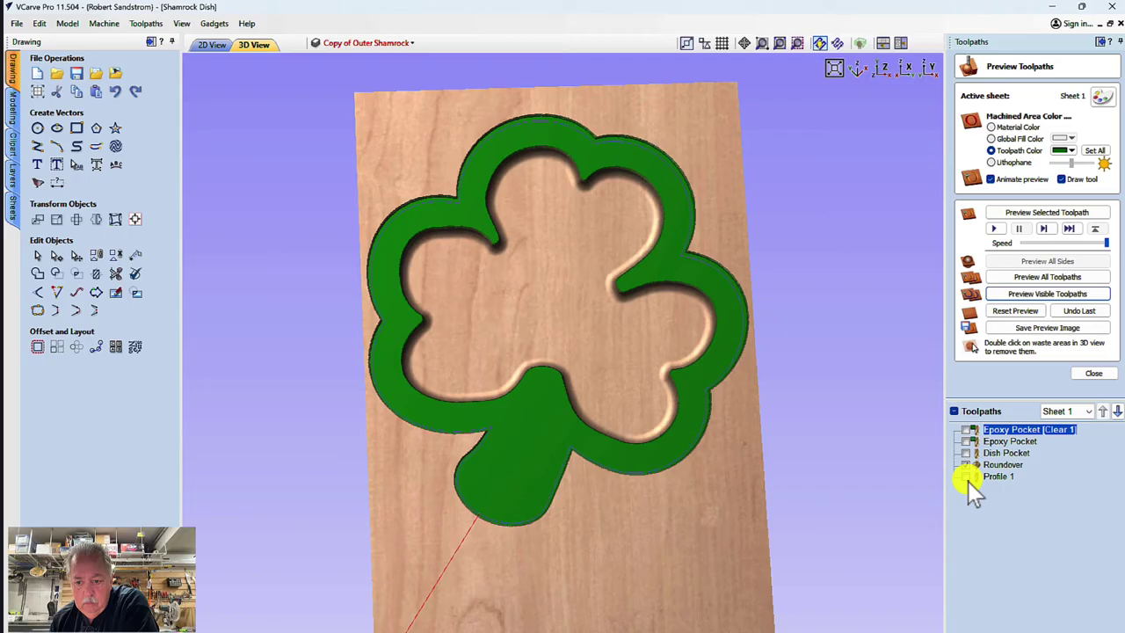
pyautogui.click(967, 476)
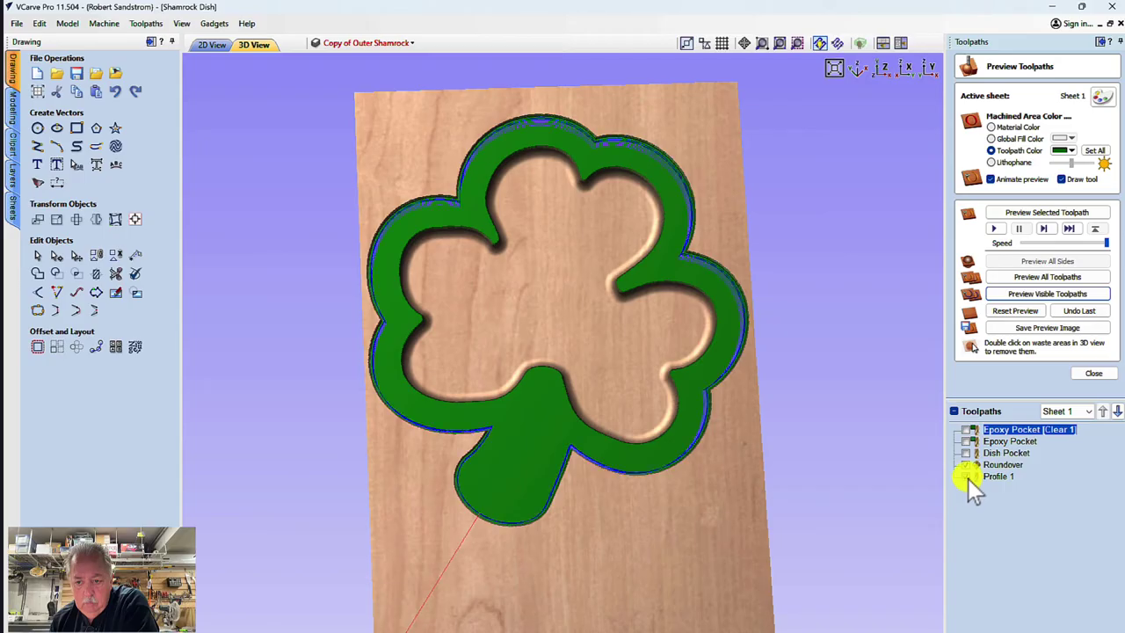
pyautogui.click(1032, 294)
pyautogui.click(954, 410)
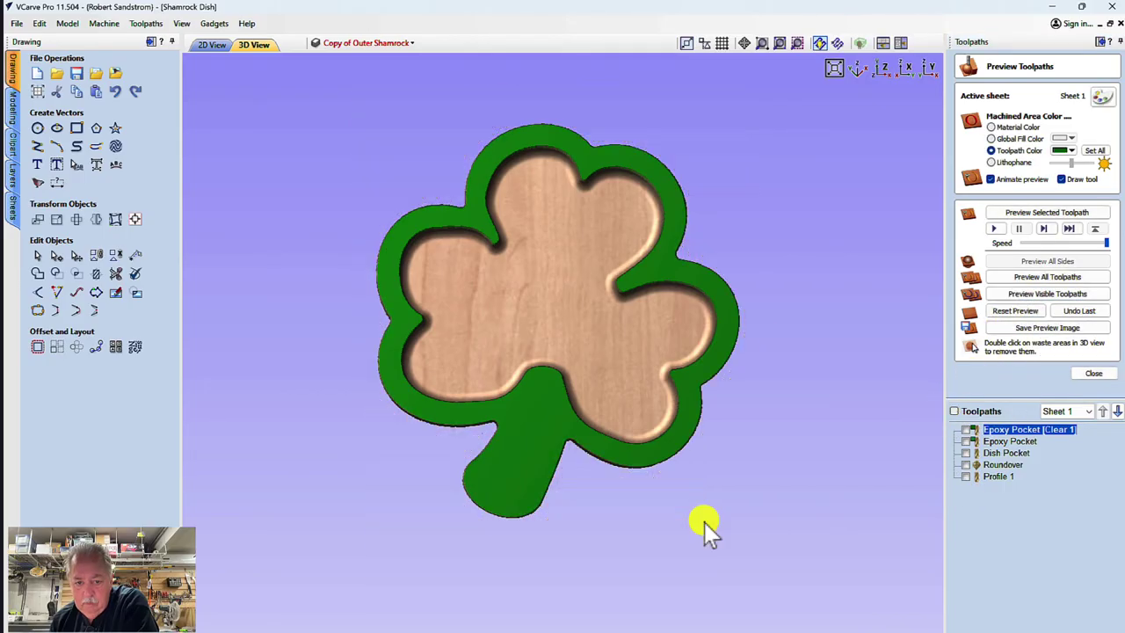
pyautogui.moveTo(710, 514); pyautogui.dragTo(655, 481)
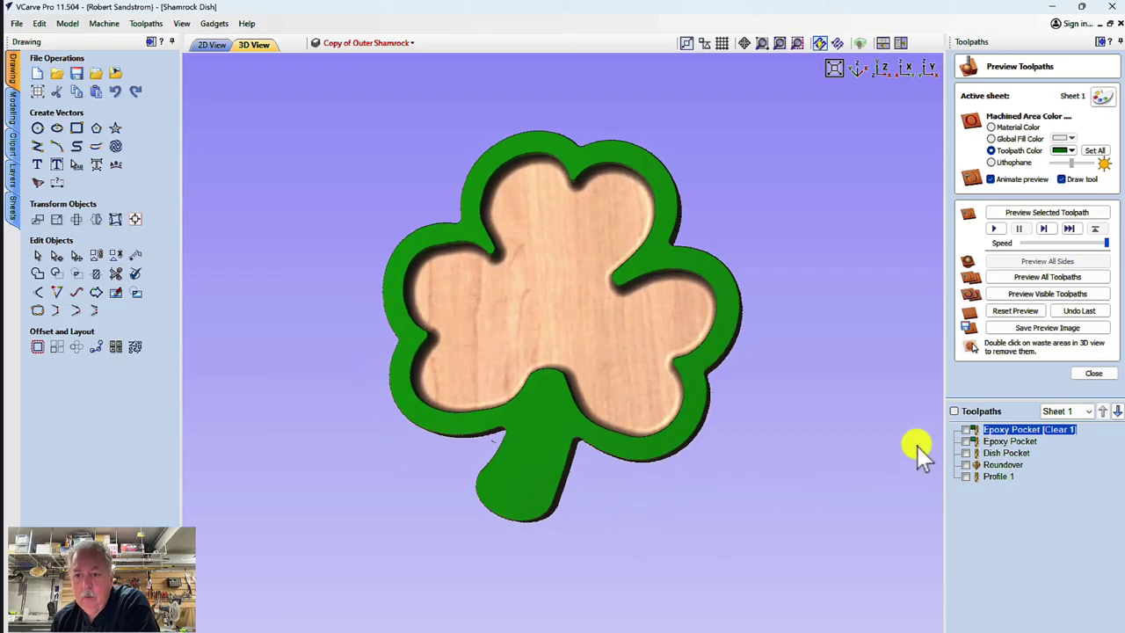